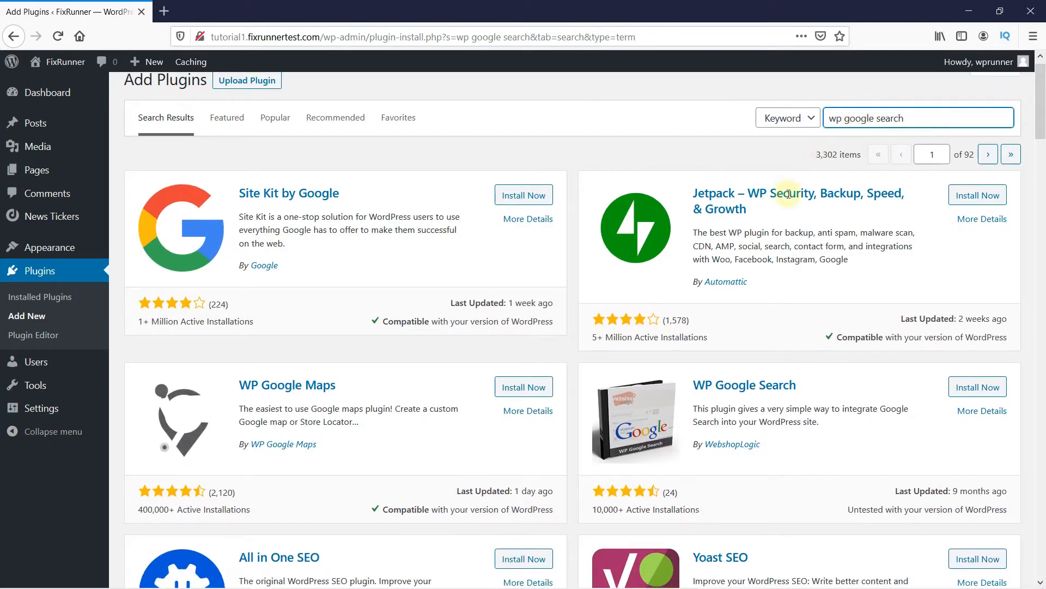
Step: Install the WP Google Search plugin by WebshopLogic from the plugin search results and activate it
scroll(796, 191, "down", 3)
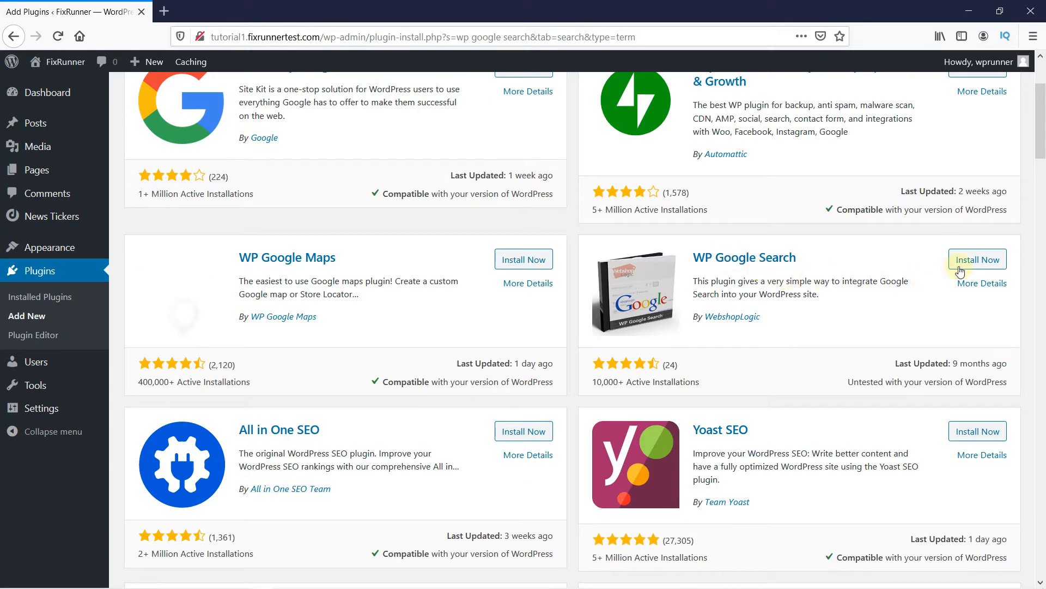
left_click(978, 265)
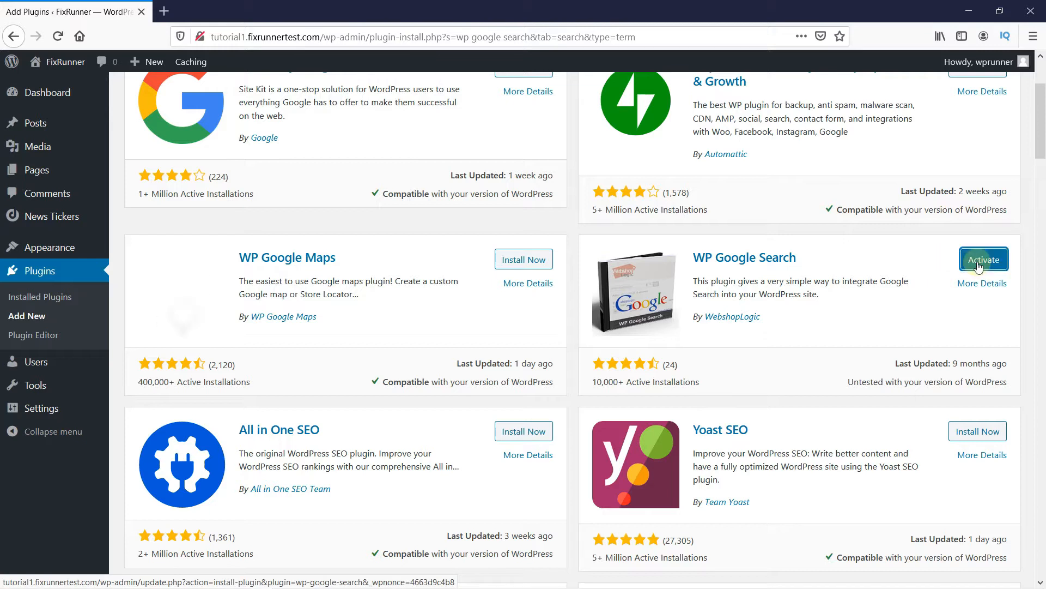
left_click(979, 264)
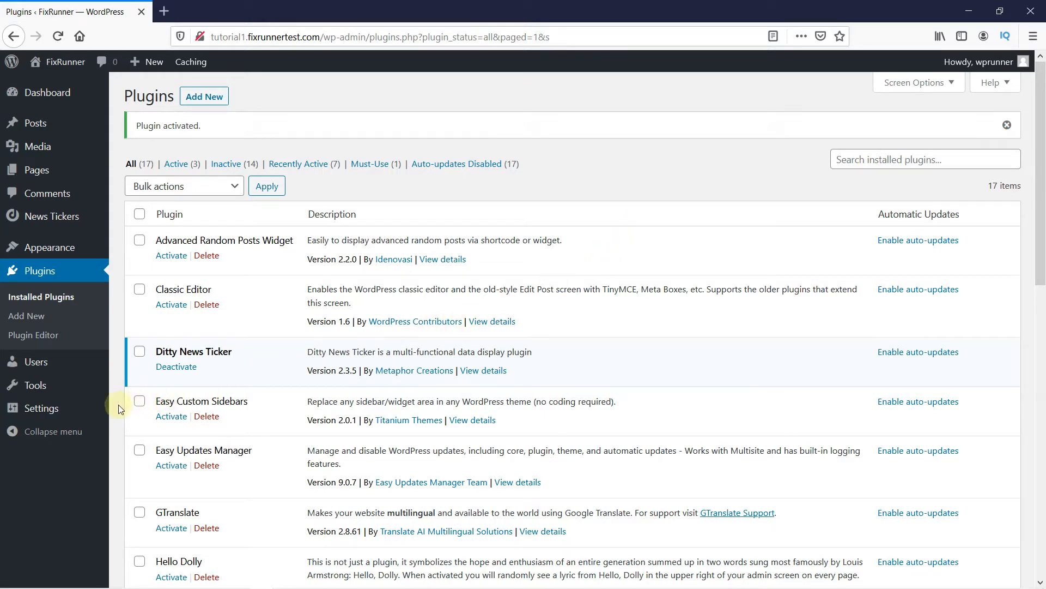
Step: Open the WP Google Search settings and follow the Google CSE link to start a new Programmable Search engine
mouse_move(82, 408)
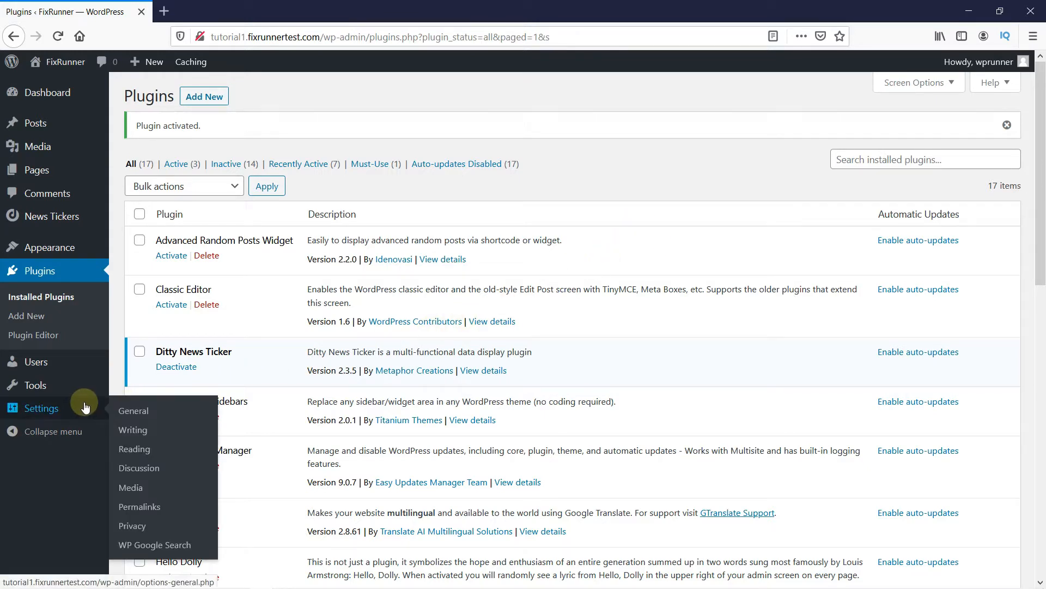
left_click(125, 545)
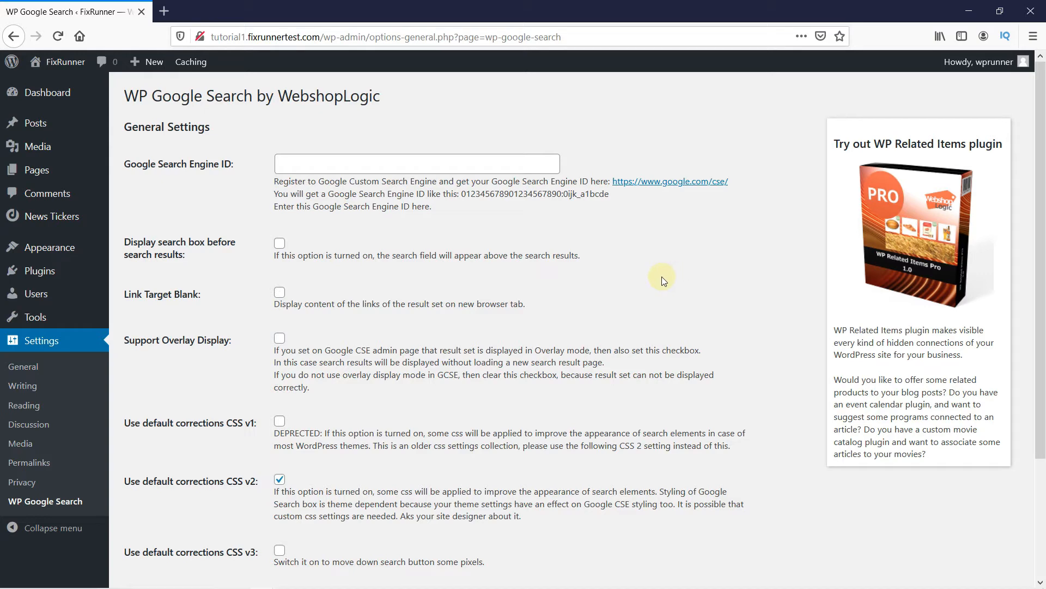
left_click(663, 185)
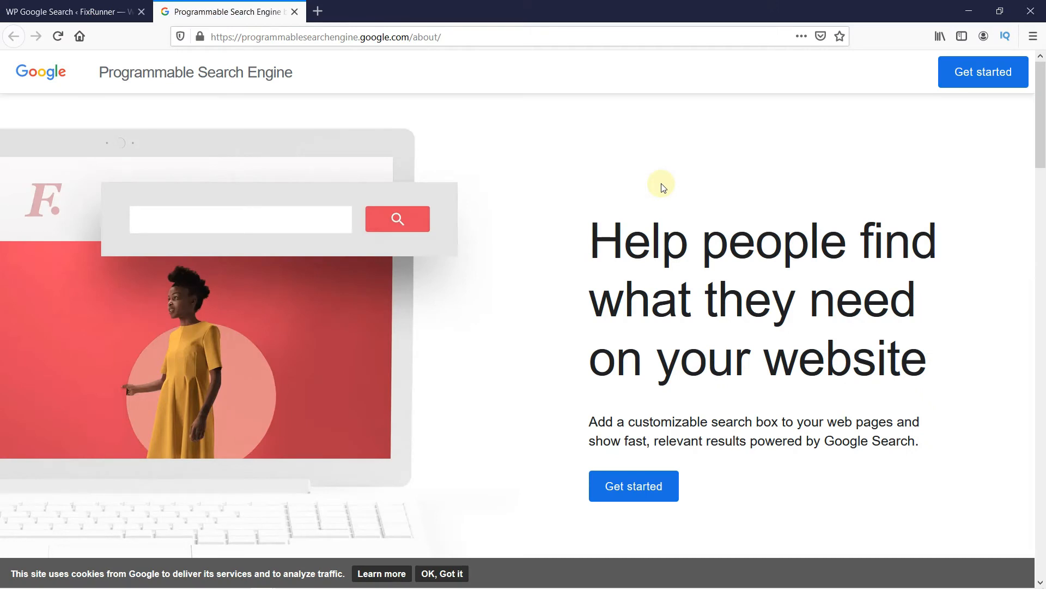
left_click(990, 83)
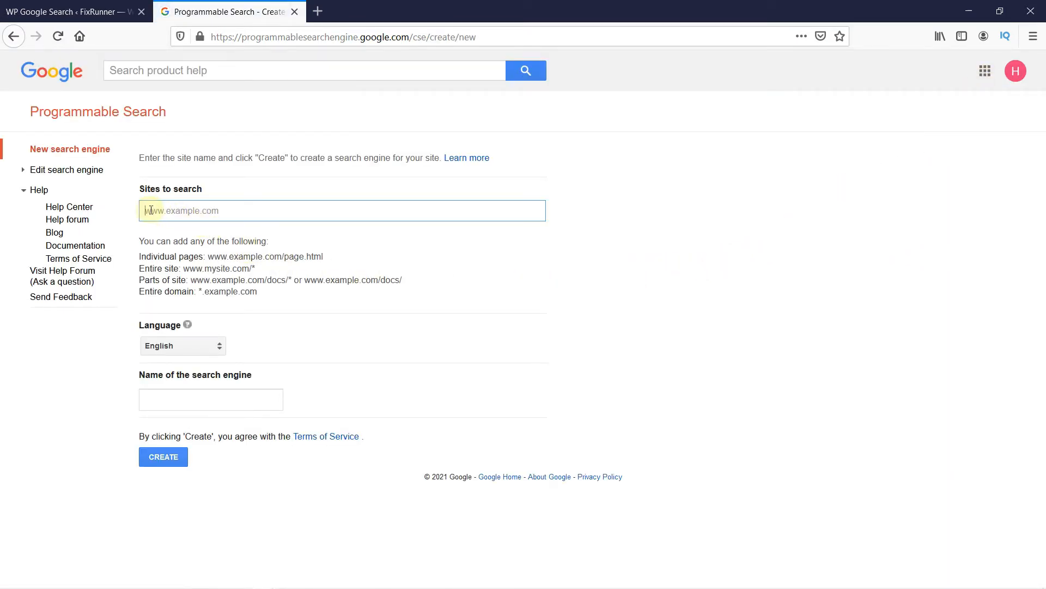
type("http://tutorial1.fixrunnertest.com/")
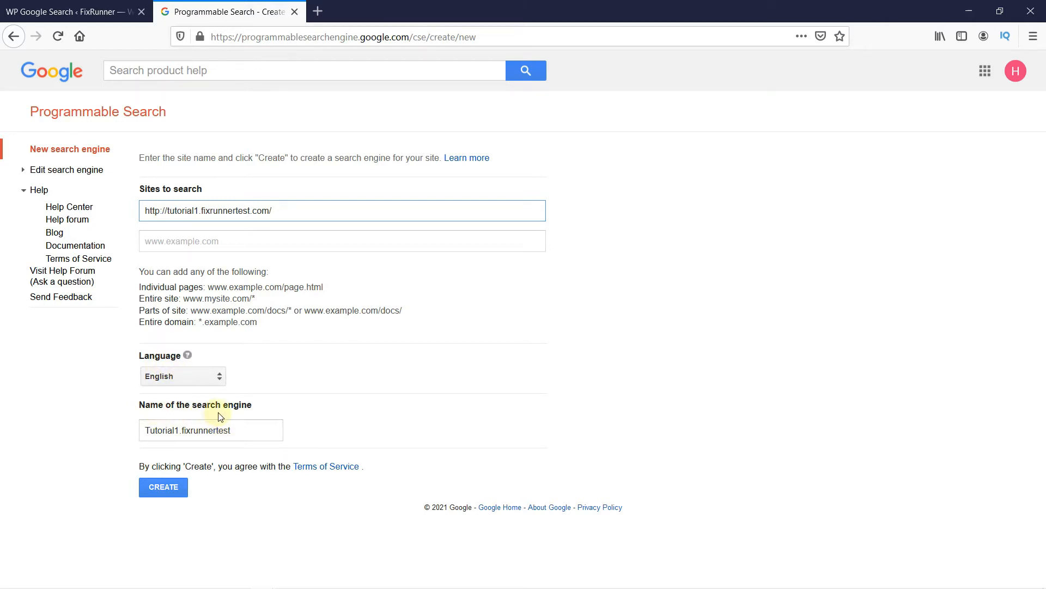
left_click(239, 431)
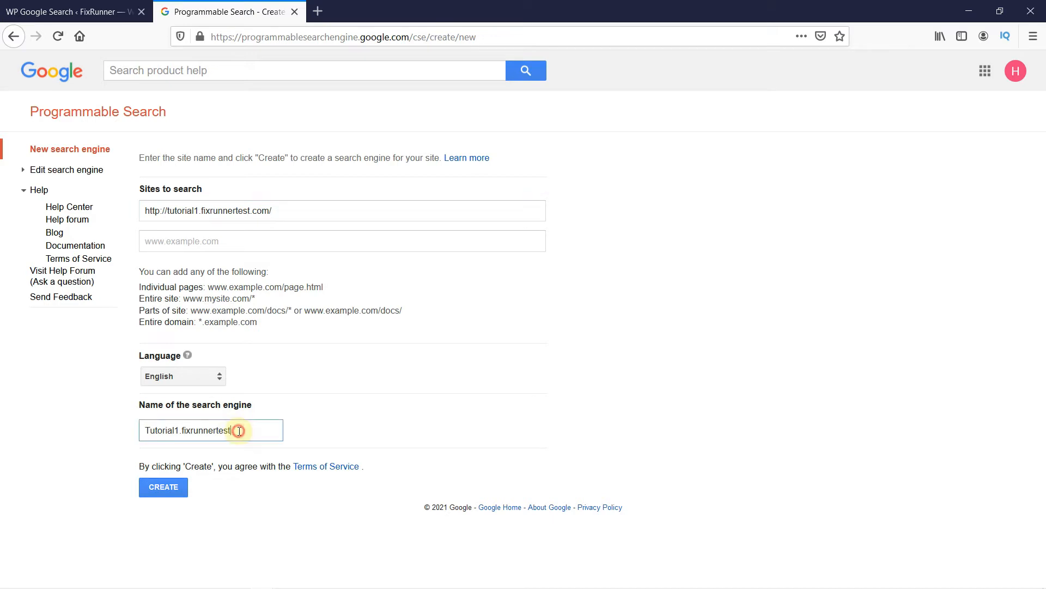
key("BackSpace")
key("BackSpace")
key("BackSpace")
key("BackSpace")
key("BackSpace")
key("BackSpace")
key("BackSpace")
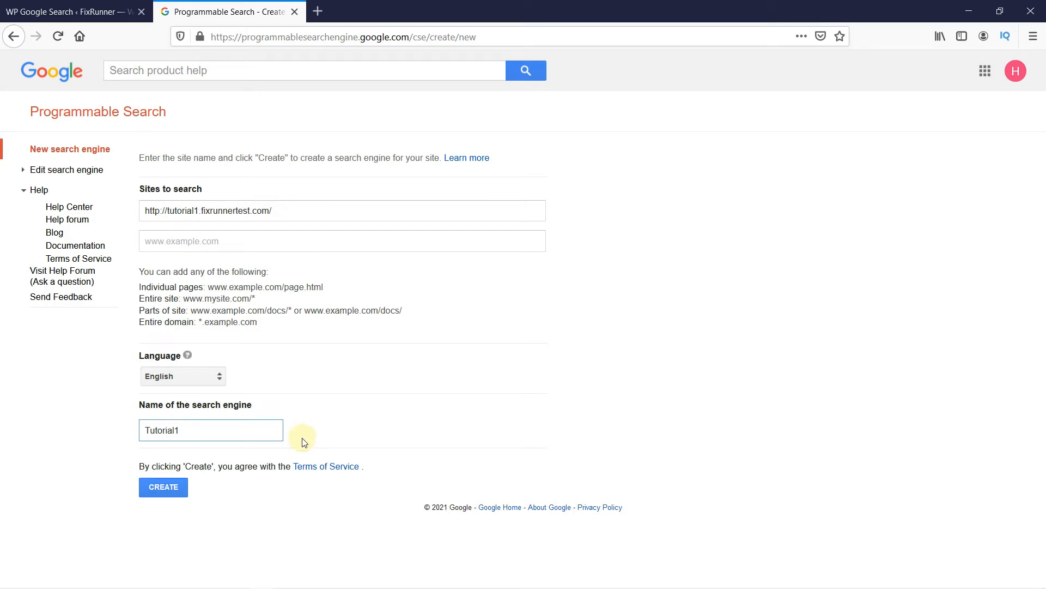
left_click(161, 488)
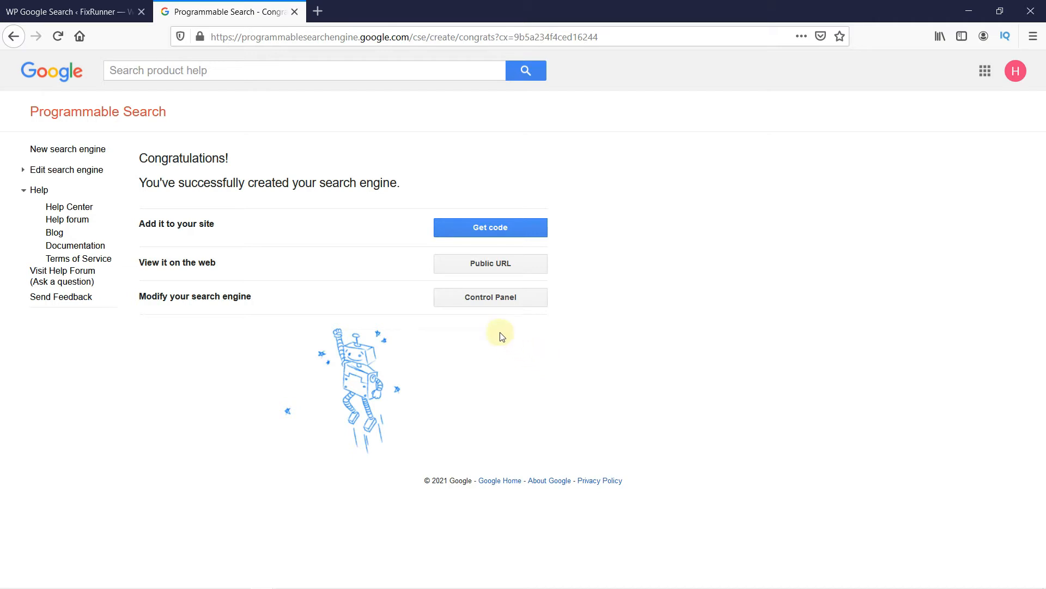
Step: Open the new search engine's control panel and copy its search engine ID to the clipboard
left_click(492, 298)
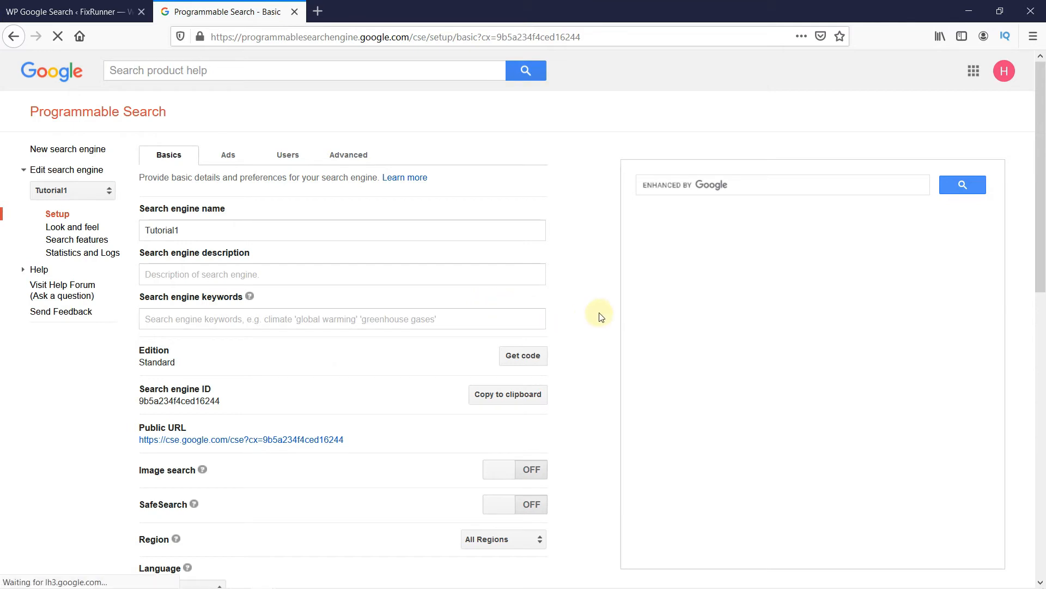
scroll(600, 314, "down", 3)
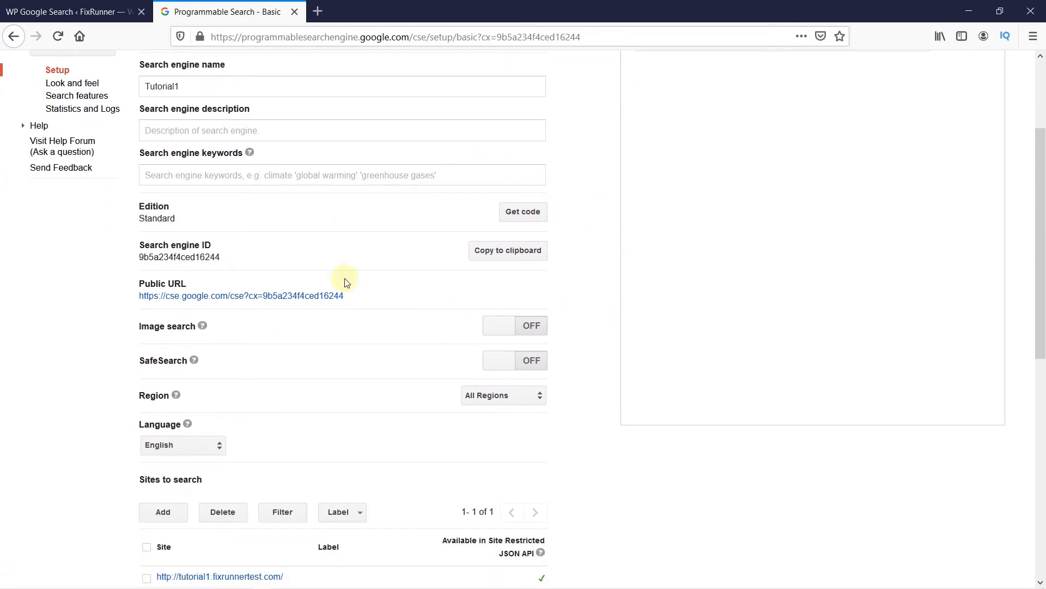
scroll(348, 283, "up", 3)
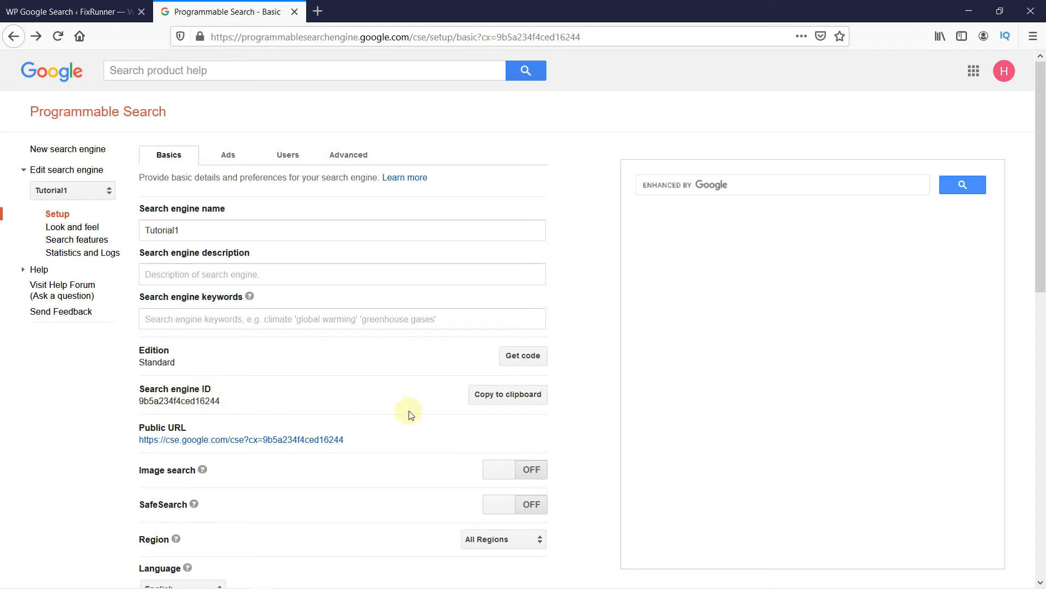
left_click(500, 398)
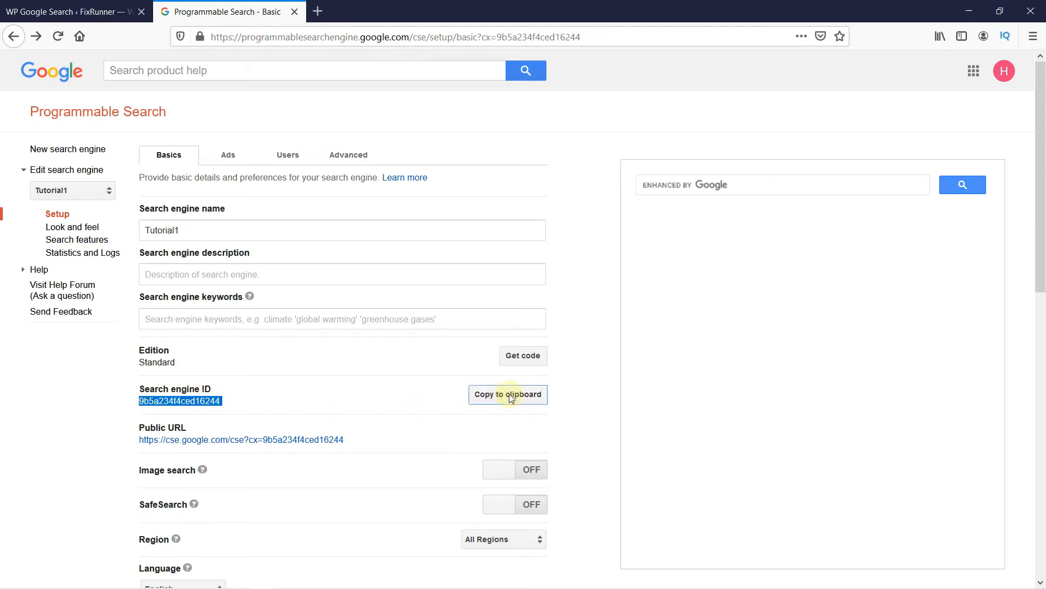
left_click(578, 332)
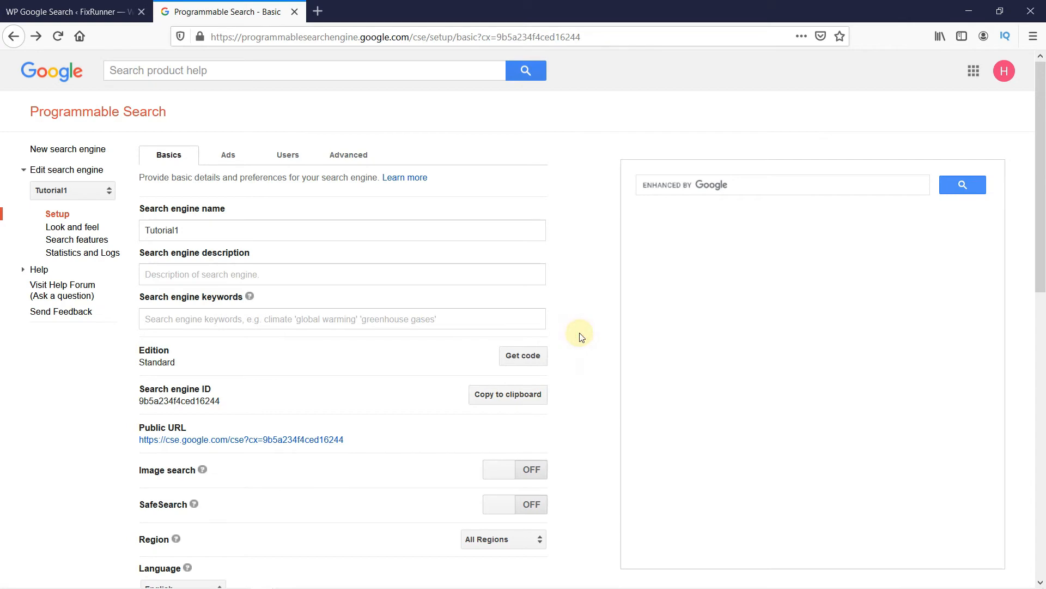
Step: Set the search engine's look and feel layout to Results only and save it
left_click(80, 227)
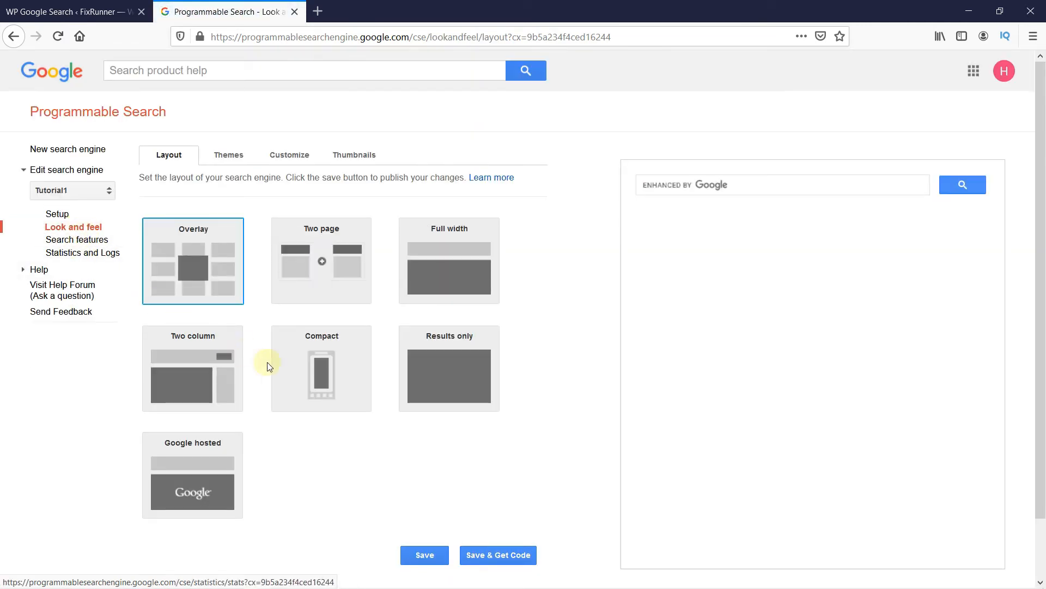
mouse_move(484, 369)
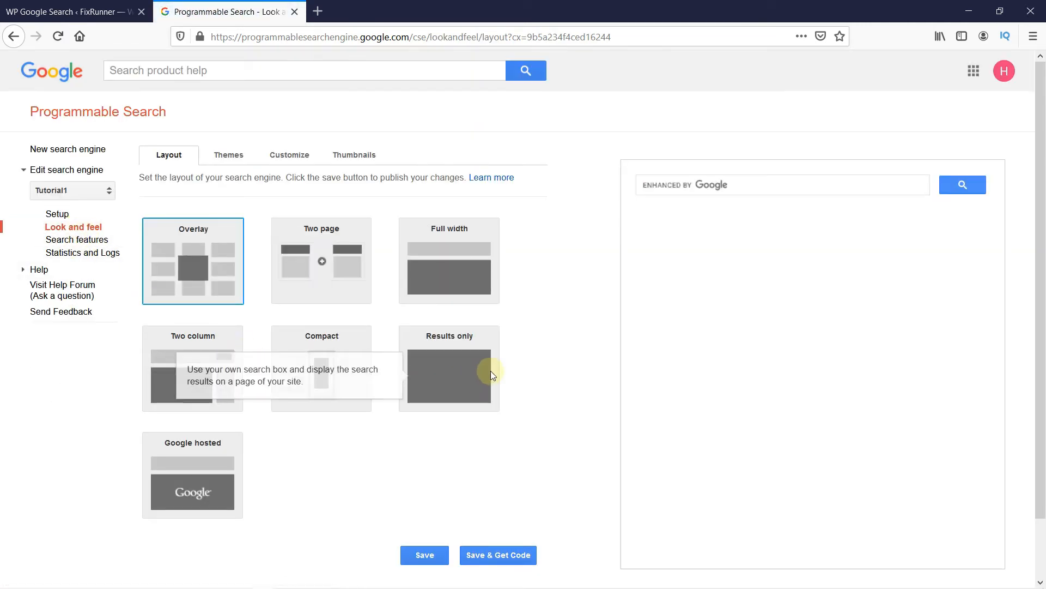
left_click(446, 371)
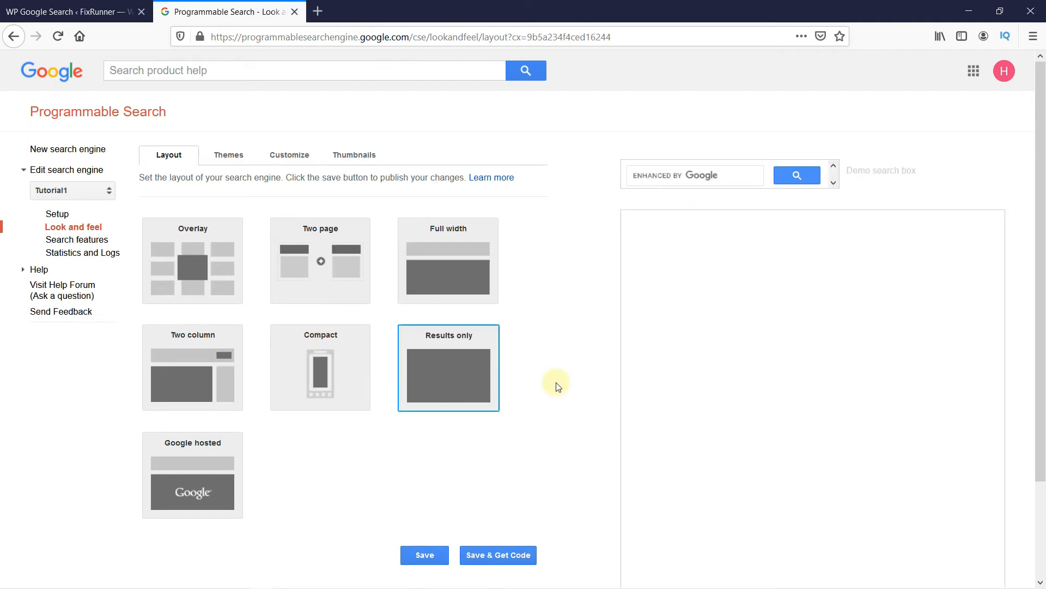
left_click(434, 558)
Step: Switch back to WordPress, paste the copied ID as the plugin's Google Search Engine ID and save the settings
left_click(98, 11)
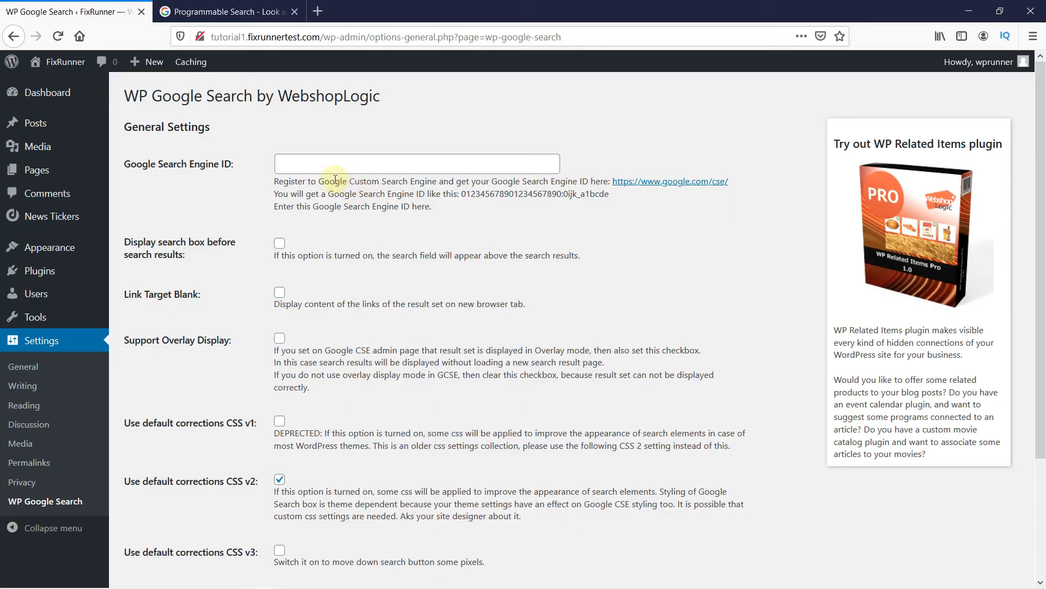
left_click(320, 164)
key("ctrl+v")
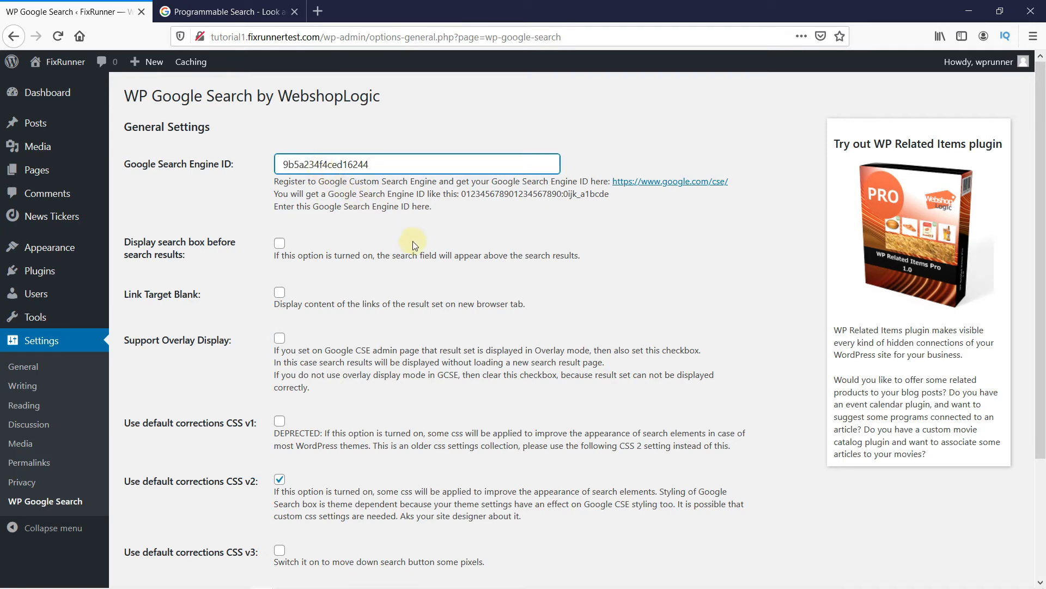
scroll(413, 240, "down", 3)
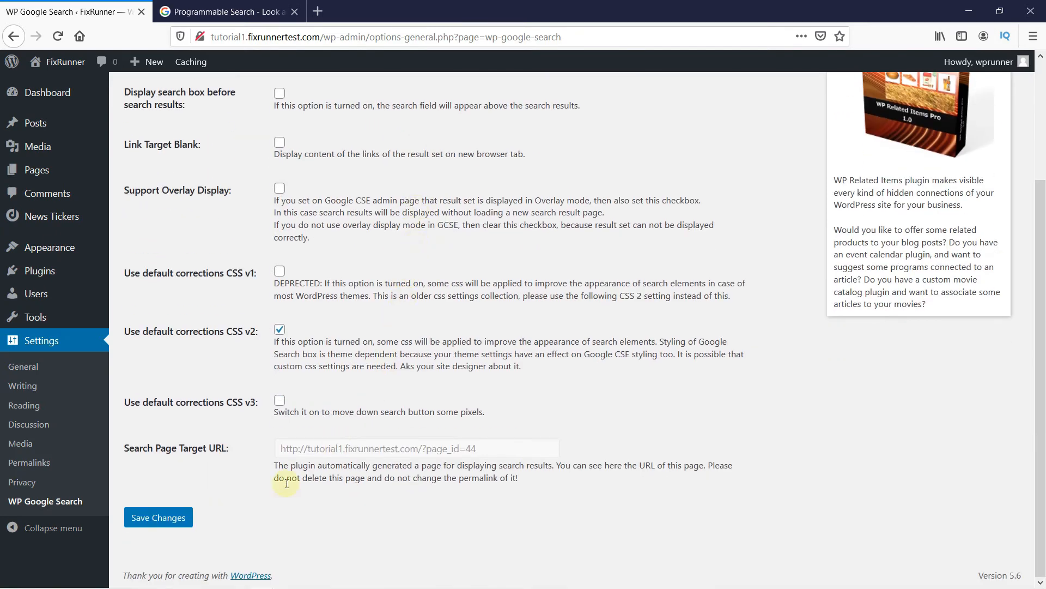
left_click(174, 518)
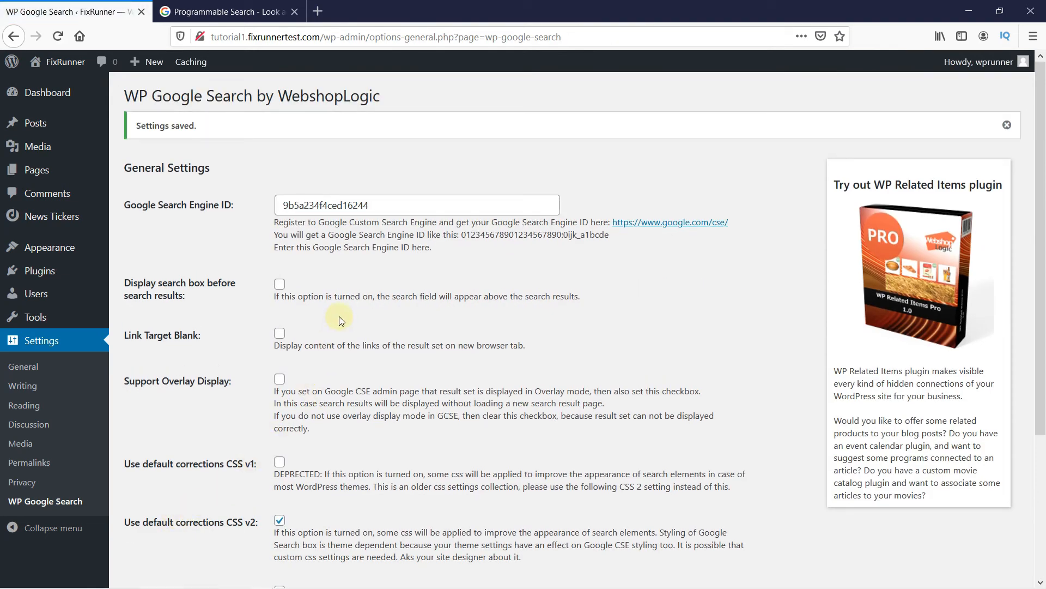
Step: Add the WP Google Search (WGS) widget to the Right Sidebar, keeping its default title
mouse_move(75, 248)
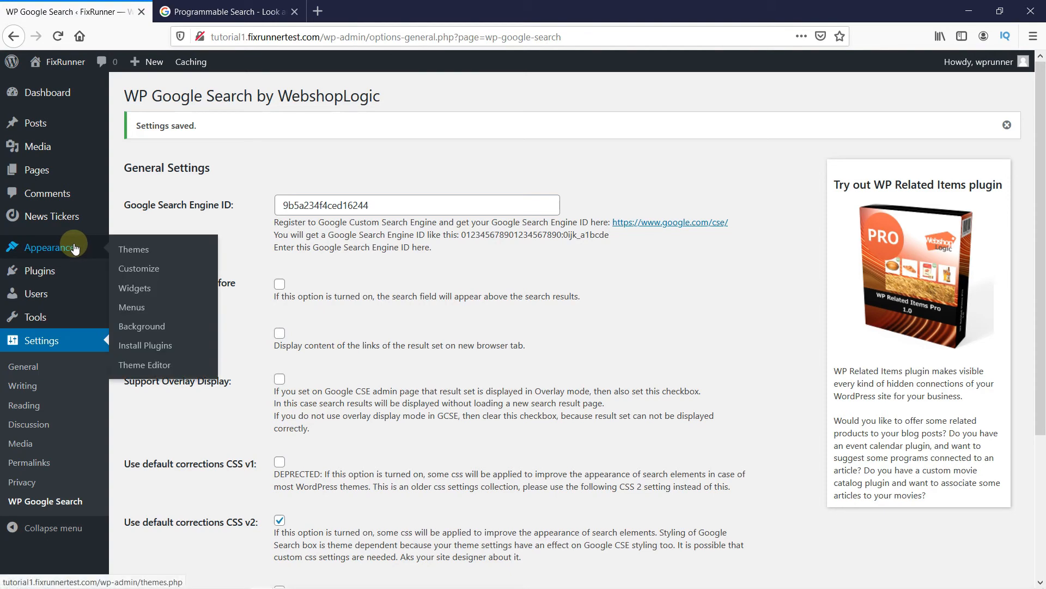
left_click(131, 288)
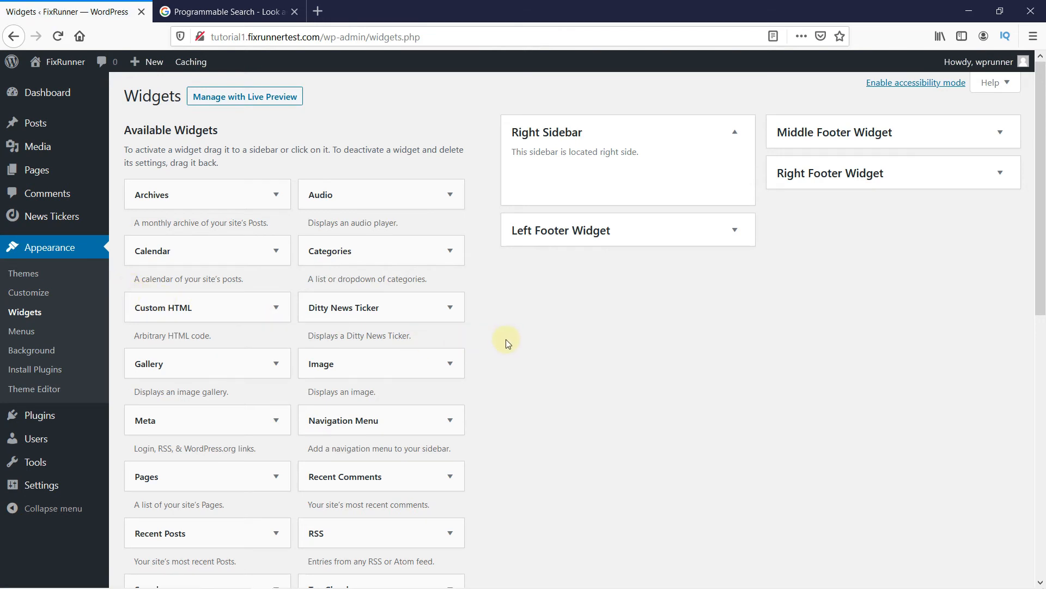
scroll(506, 343, "down", 4)
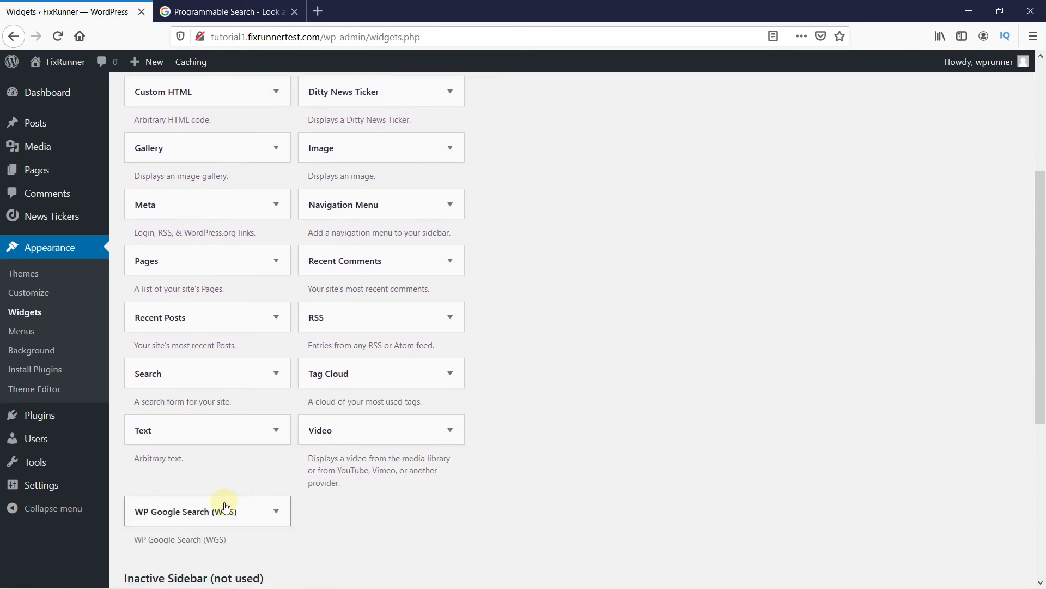
left_click_drag(194, 509, 575, 181)
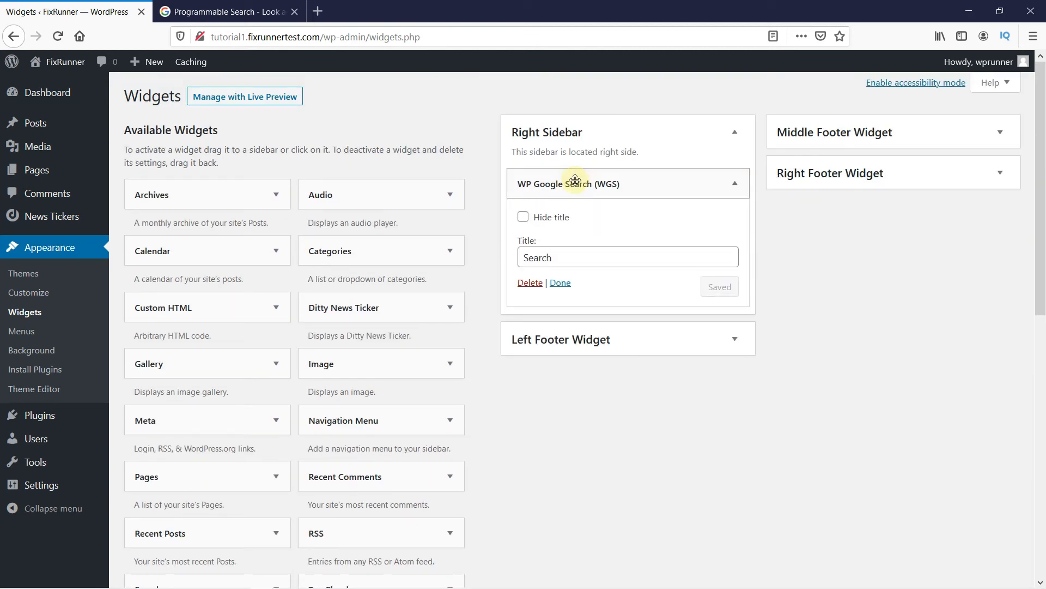
left_click(561, 283)
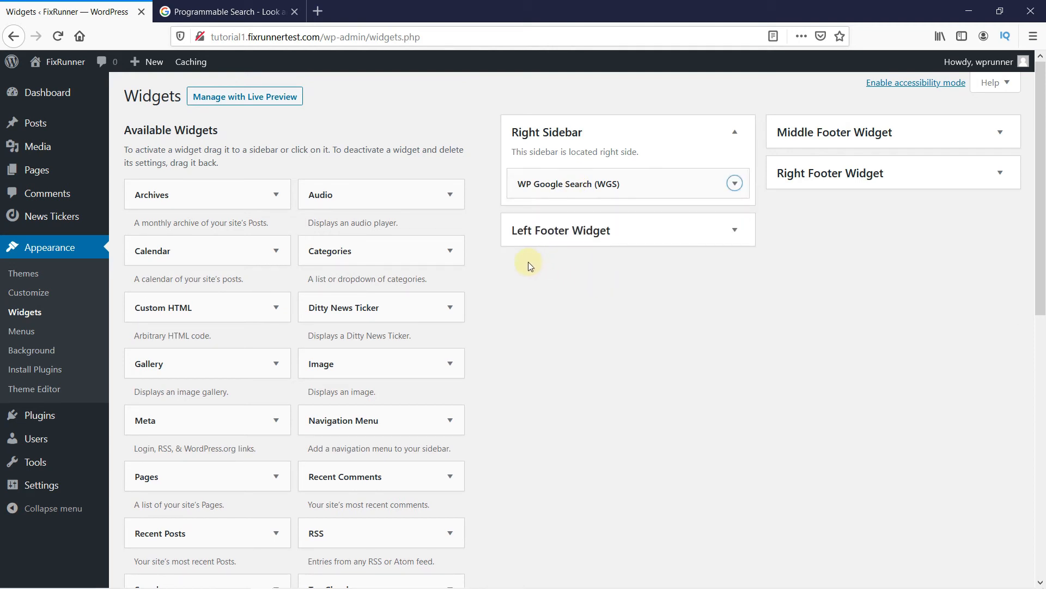
Step: Visit the site in a new browser tab, search for "wordpress" in the sidebar search box and review the results
mouse_move(66, 62)
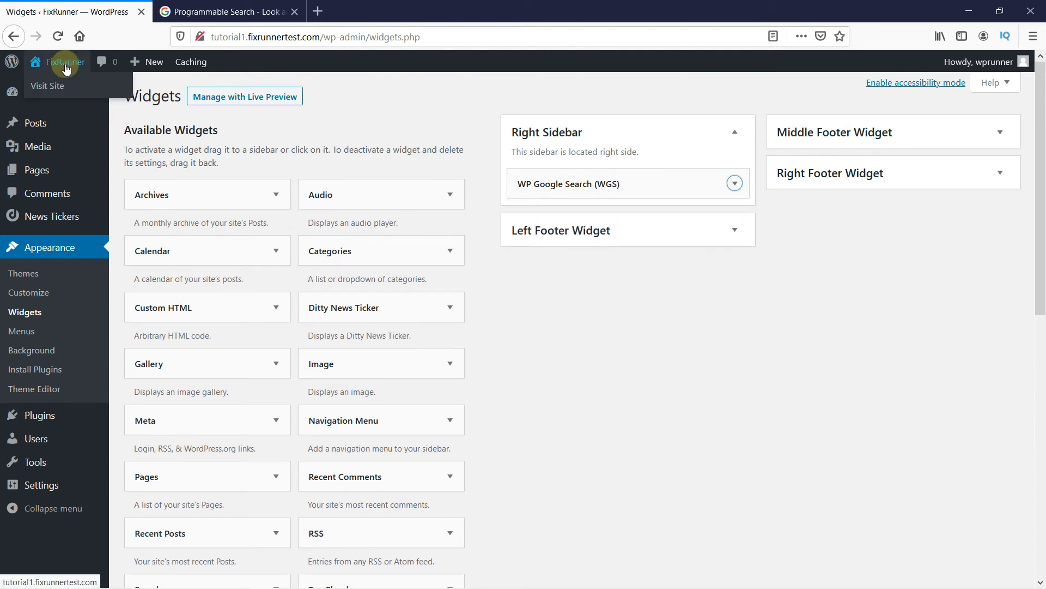
middle_click(67, 86)
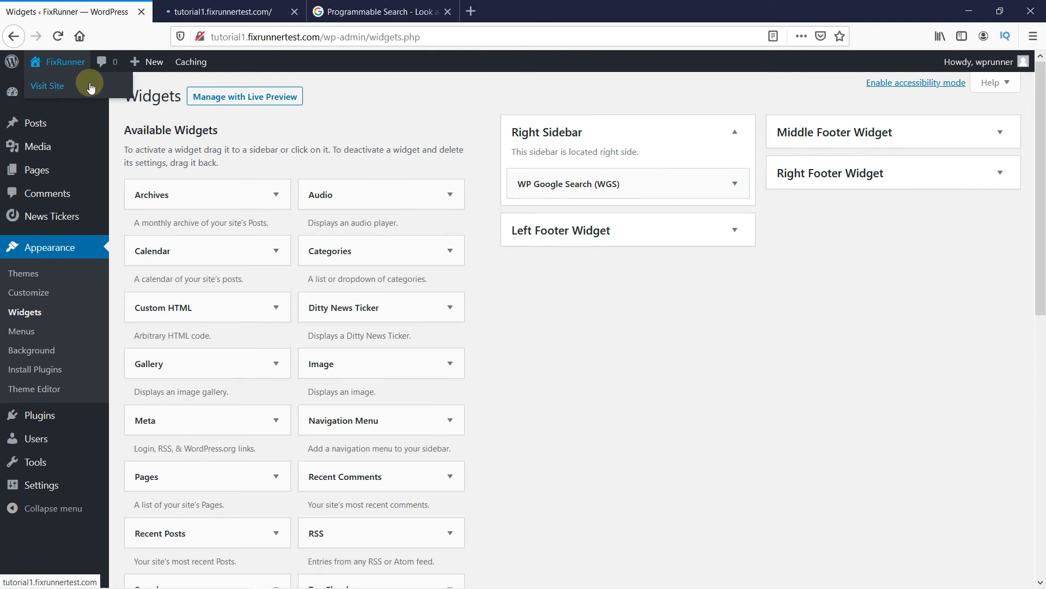
left_click(217, 14)
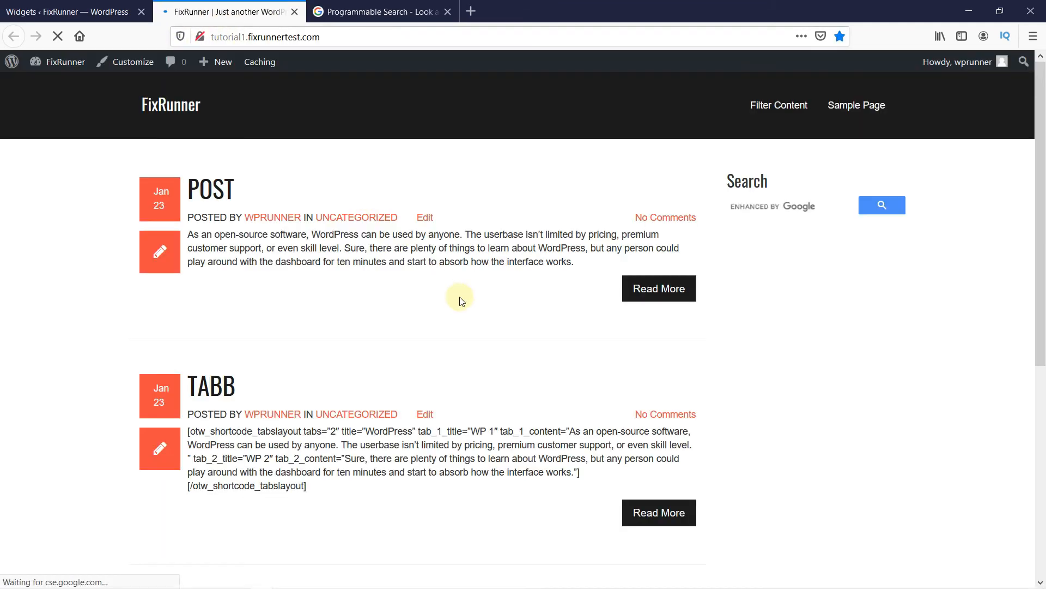
left_click(768, 205)
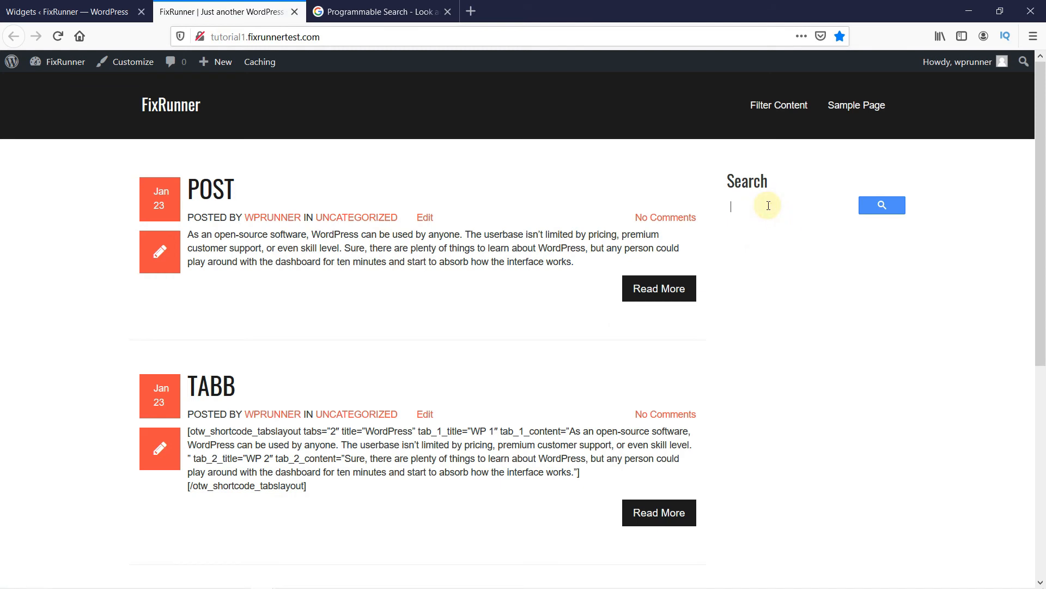
type("wordpress")
key("Return")
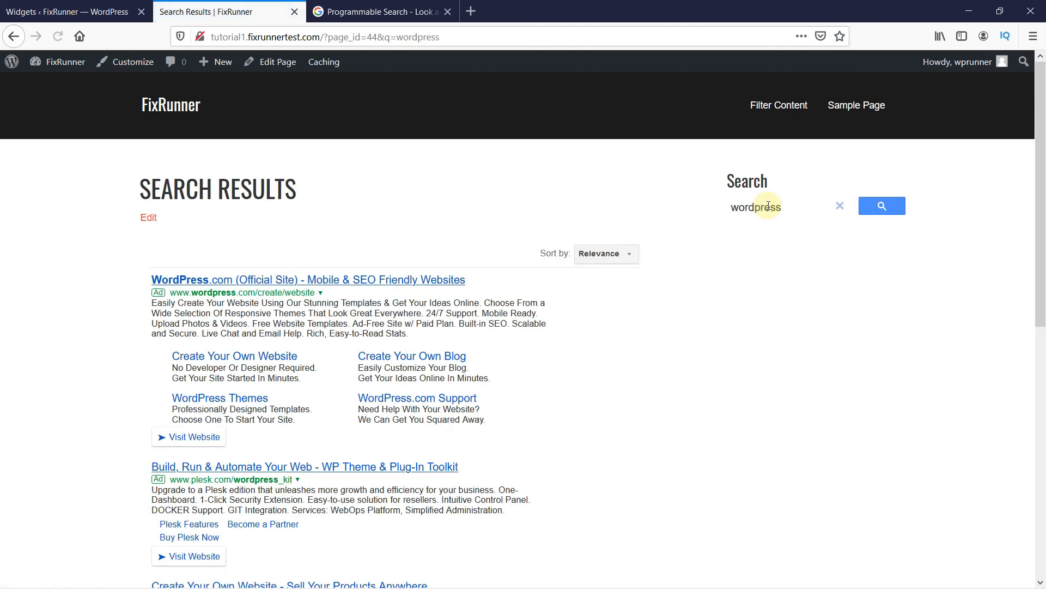
scroll(623, 300, "down", 2)
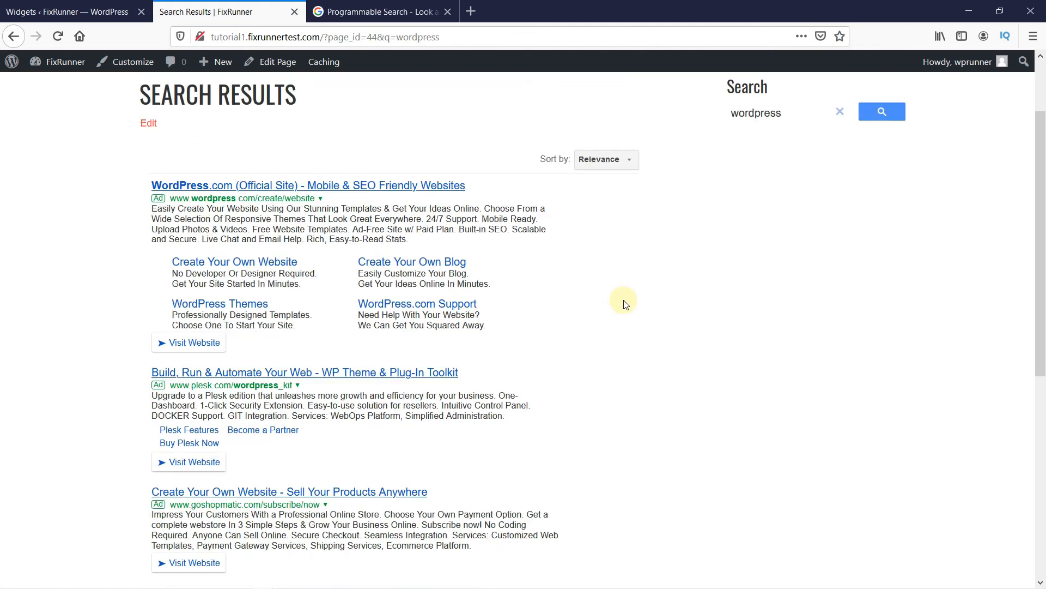
scroll(625, 301, "down", 4)
scroll(626, 300, "up", 6)
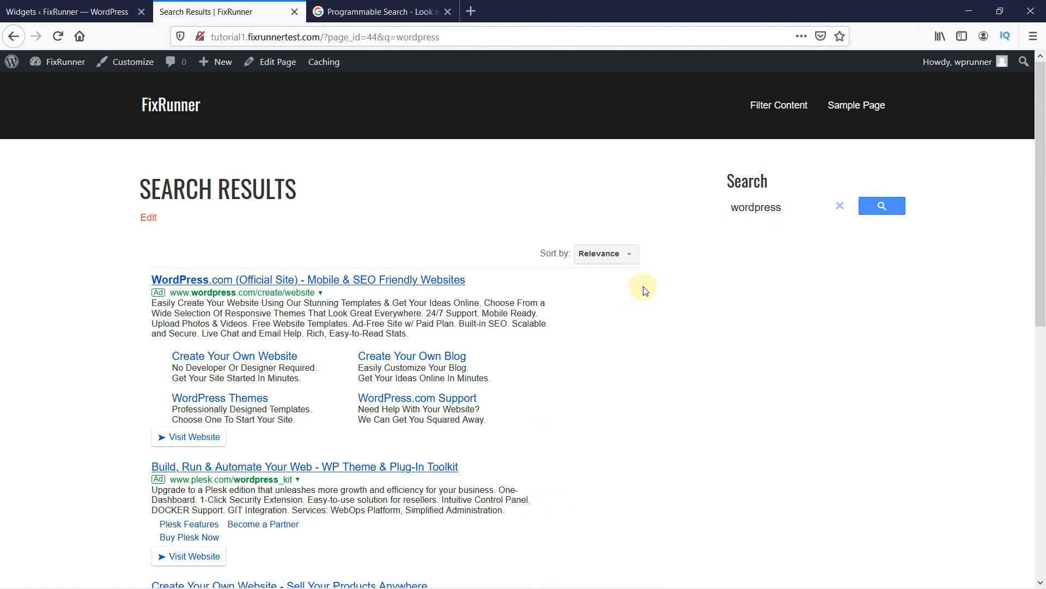